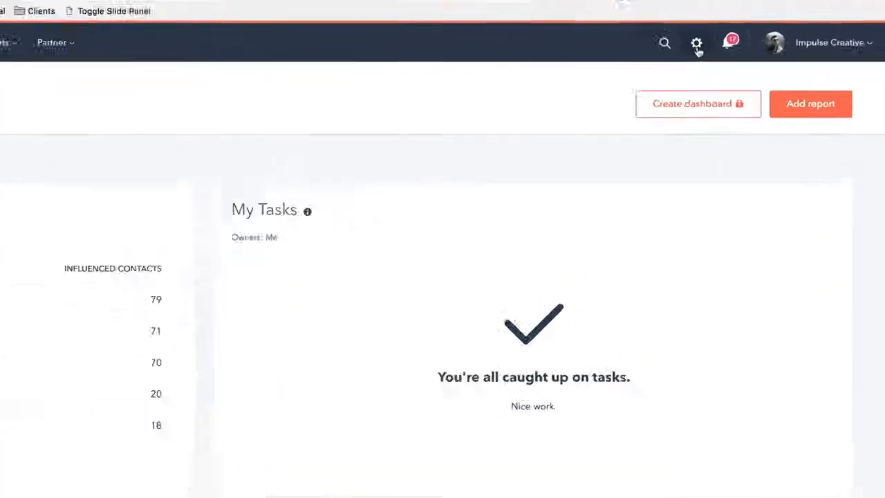
Open the account's marketing email settings
left_click(630, 31)
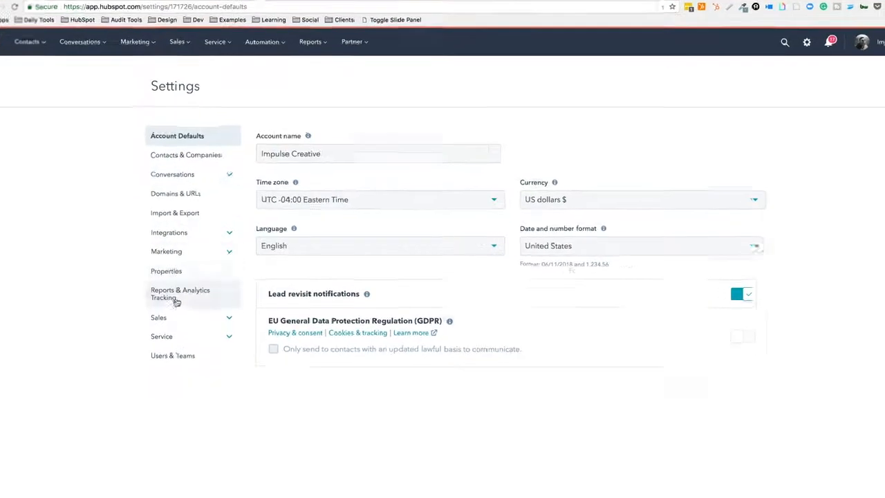
left_click(116, 271)
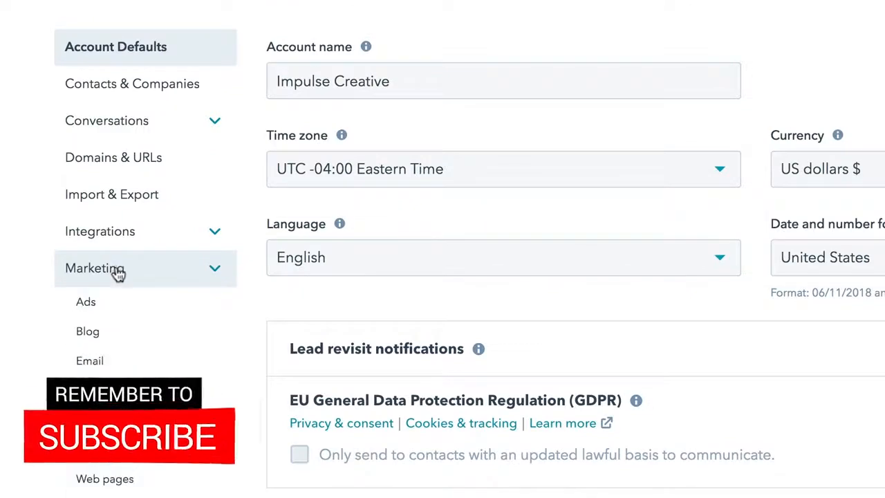
left_click(96, 368)
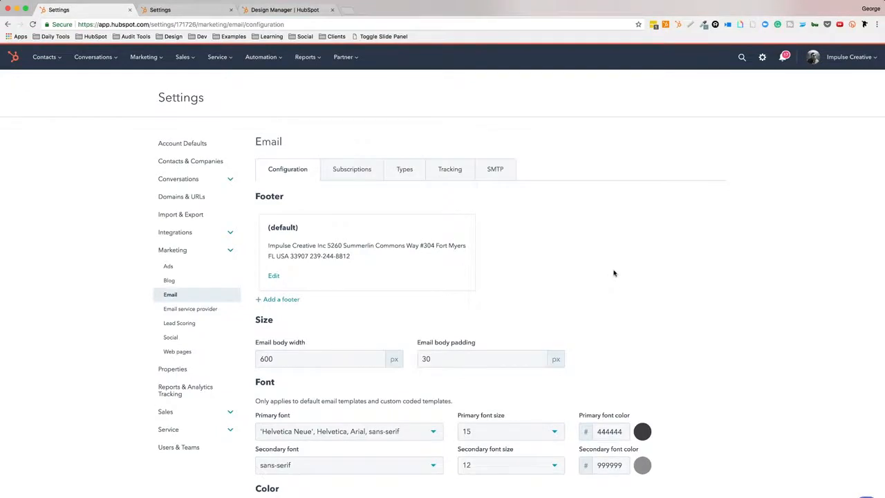
Review the default footer, body size and font settings for emails, including the available primary font choices
scroll(613, 273, "down", 3)
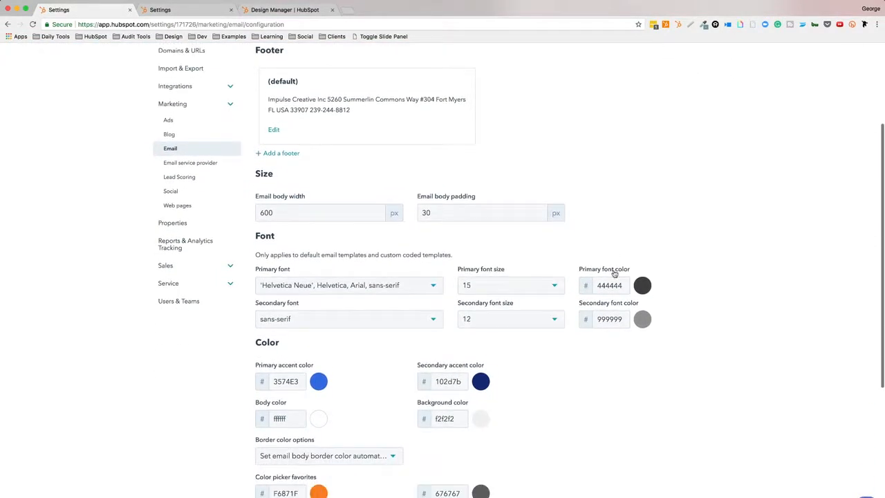
scroll(643, 257, "down", 1)
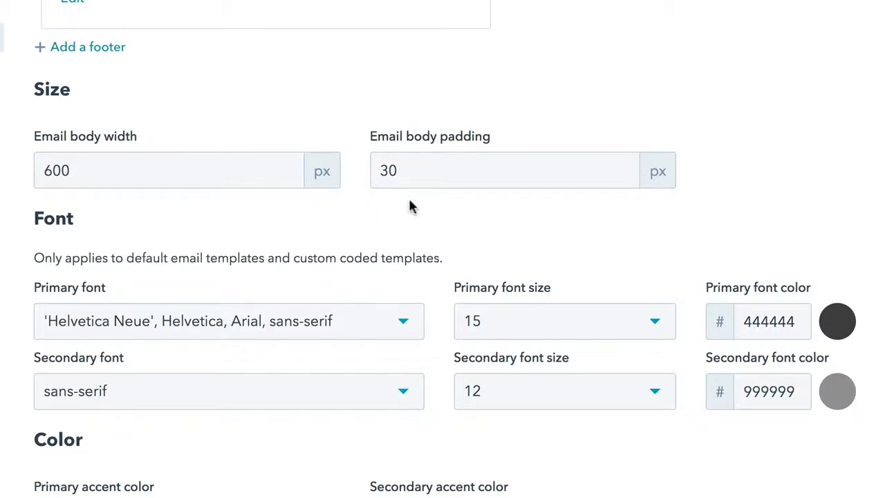
scroll(408, 205, "up", 3)
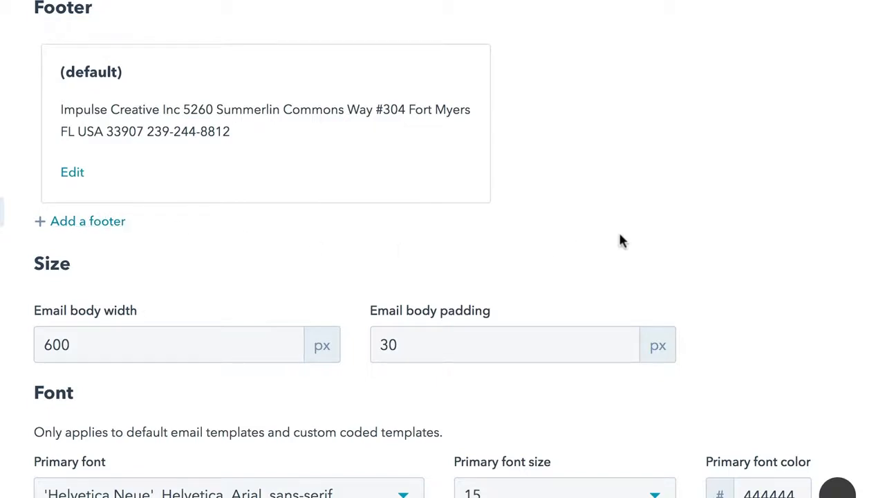
scroll(619, 239, "down", 5)
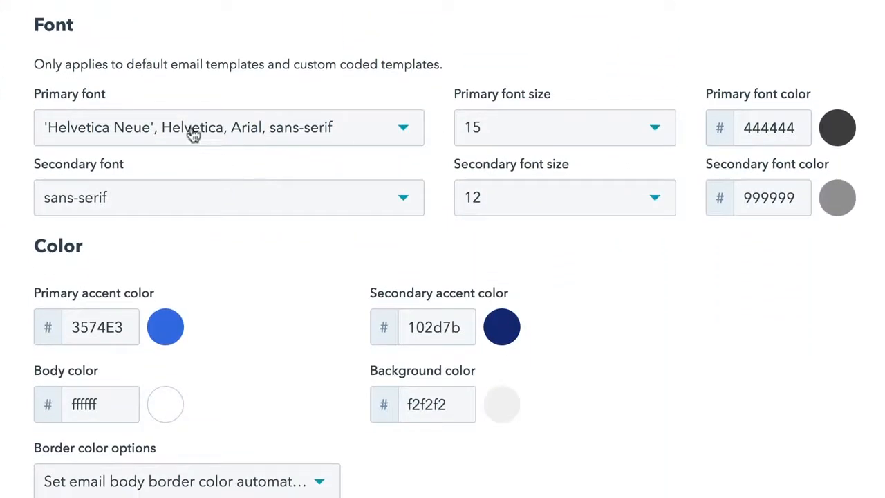
left_click(398, 134)
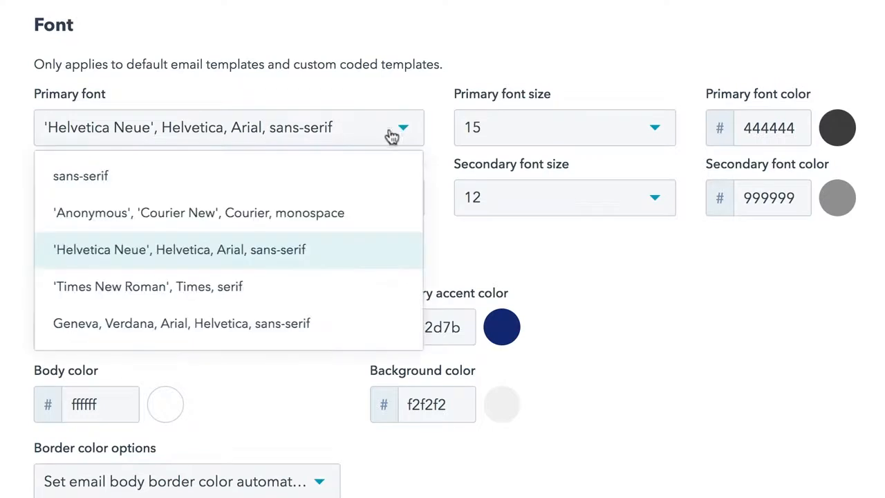
left_click(648, 257)
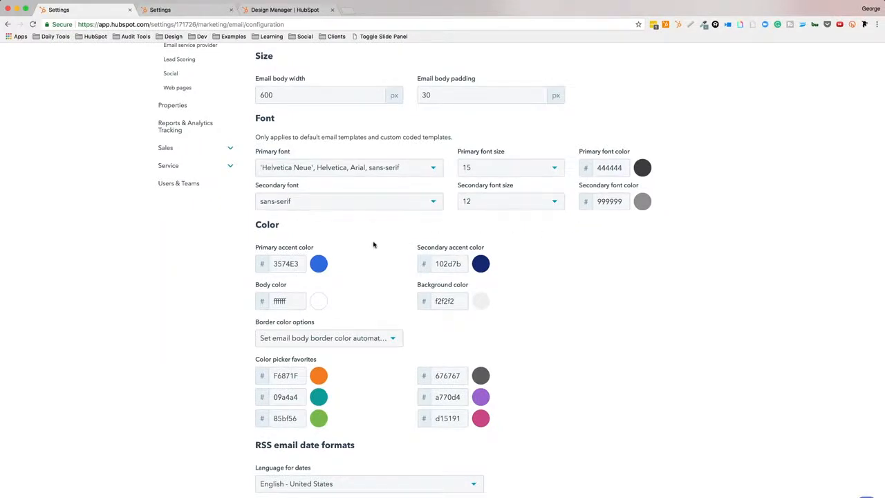
Review the email color settings, including the border color options and color picker favorites
scroll(374, 244, "down", 2)
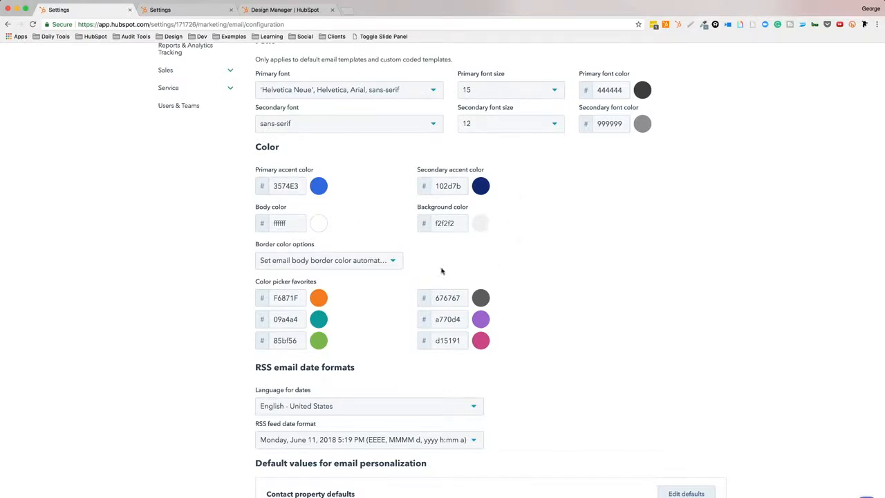
left_click(393, 263)
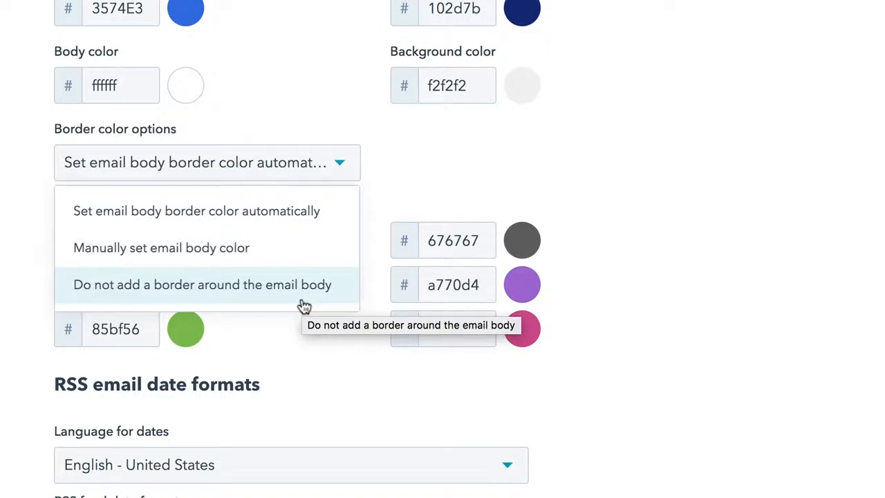
left_click(427, 169)
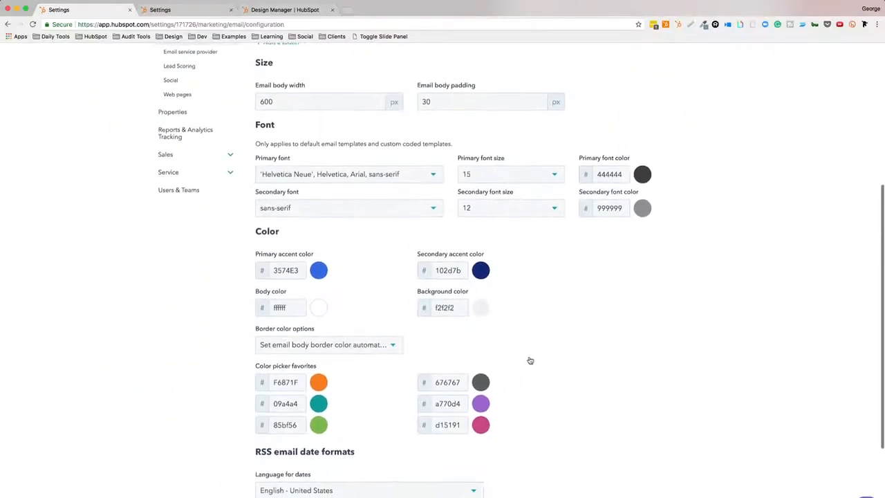
scroll(531, 360, "up", 2)
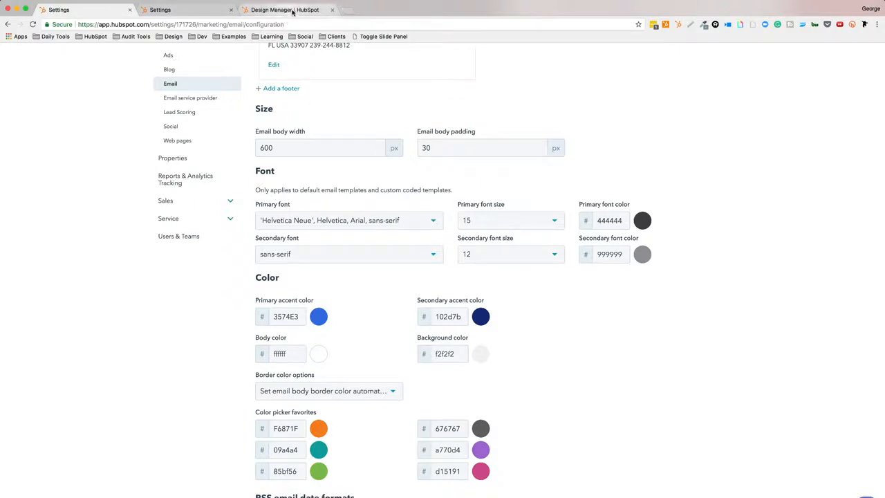
Open Design Tools from the marketing files and templates area
scroll(531, 93, "up", 5)
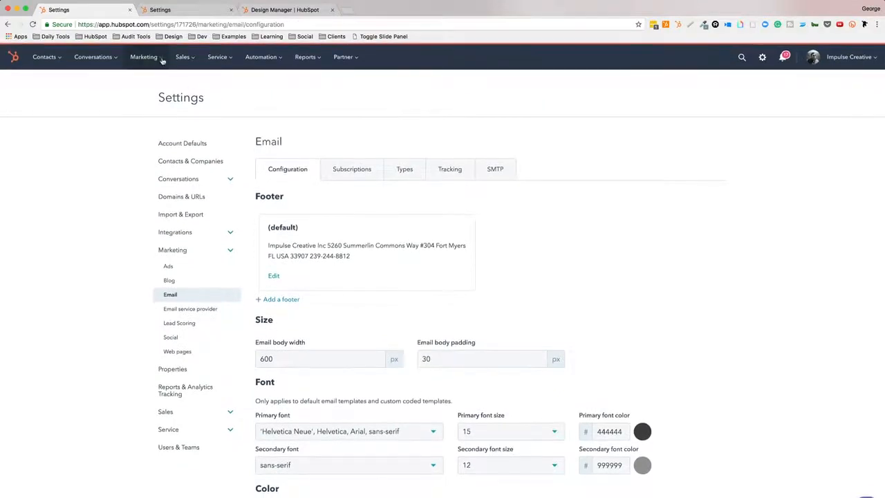
left_click(161, 60)
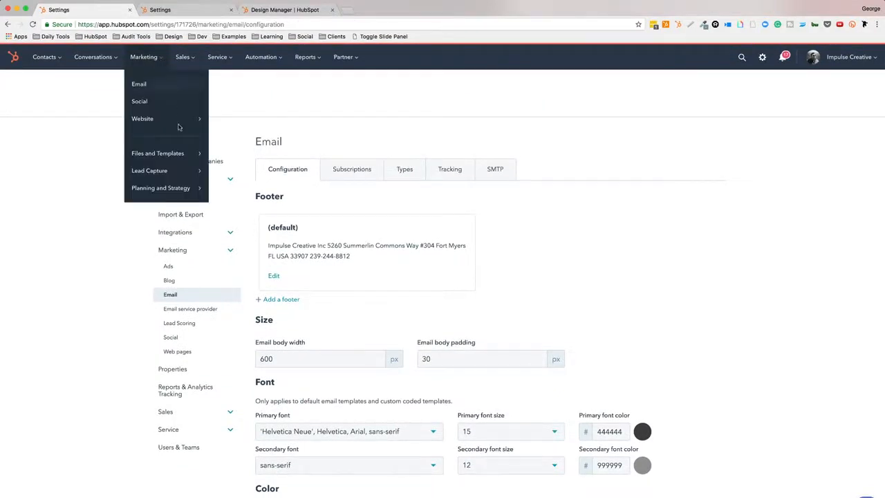
mouse_move(181, 153)
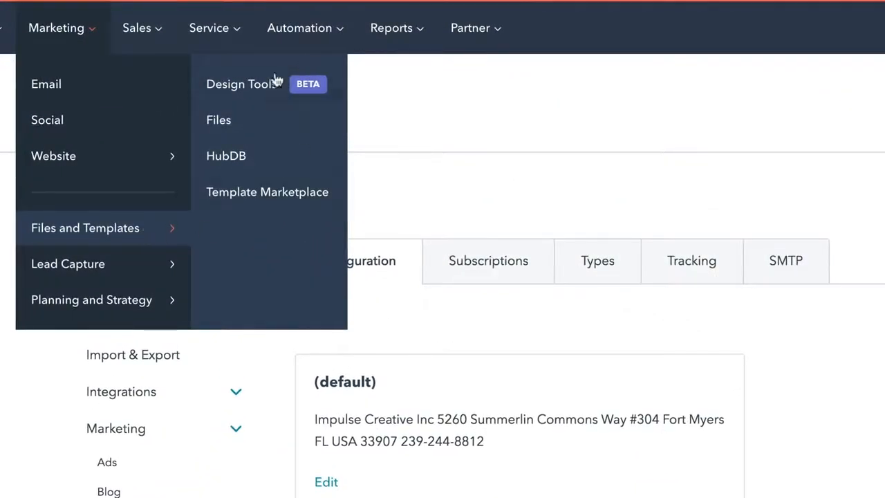
left_click(256, 85)
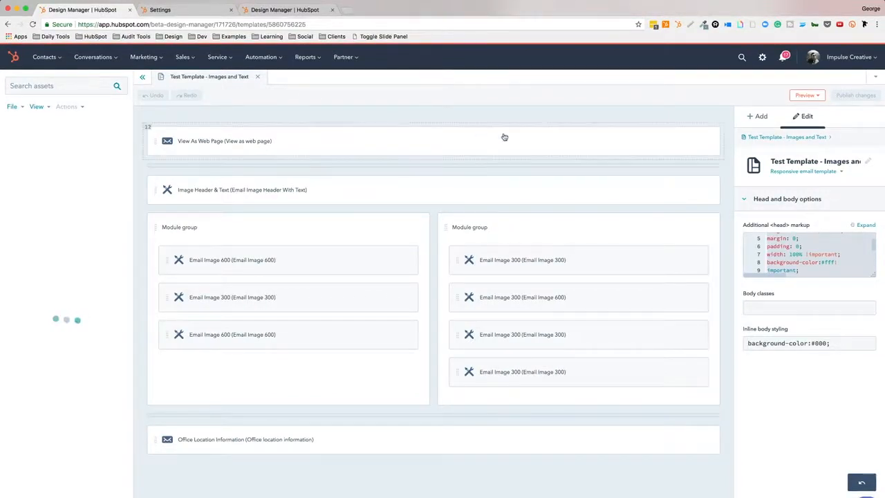
Examine the styling options of the first Email Image 600 module, from inline styling to inner and outer spacing
left_click(348, 264)
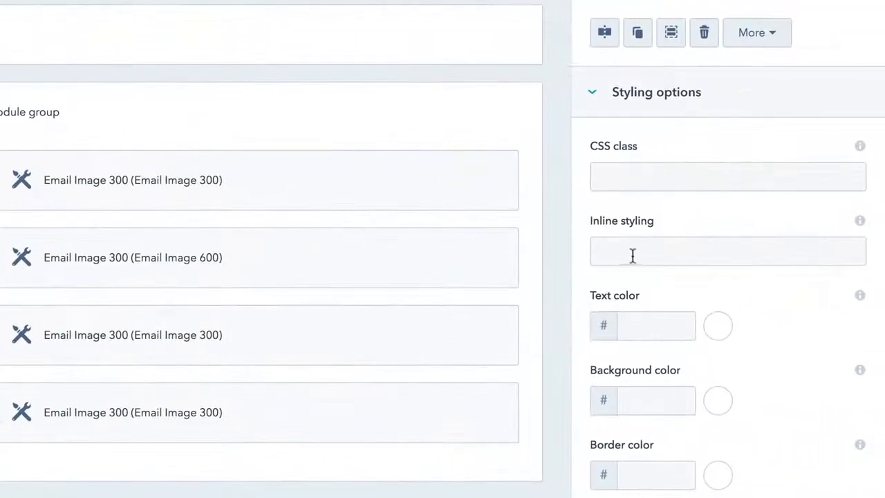
left_click(658, 261)
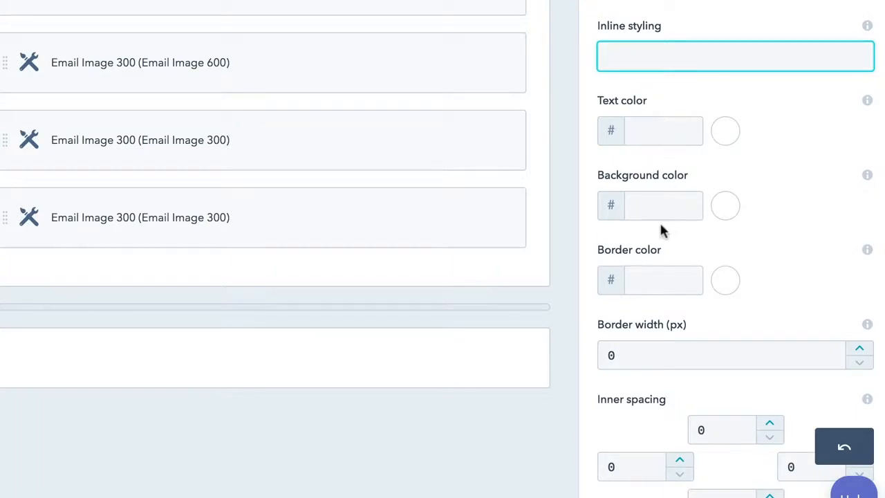
scroll(690, 256, "down", 5)
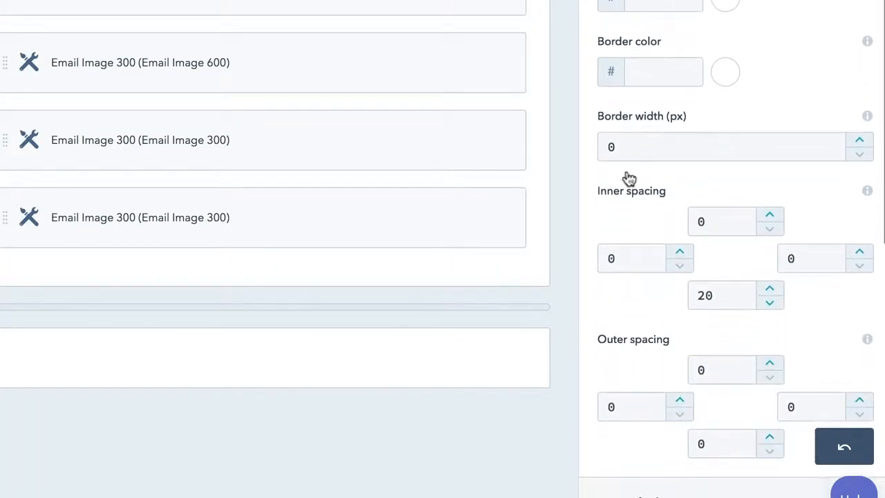
scroll(629, 127, "down", 2)
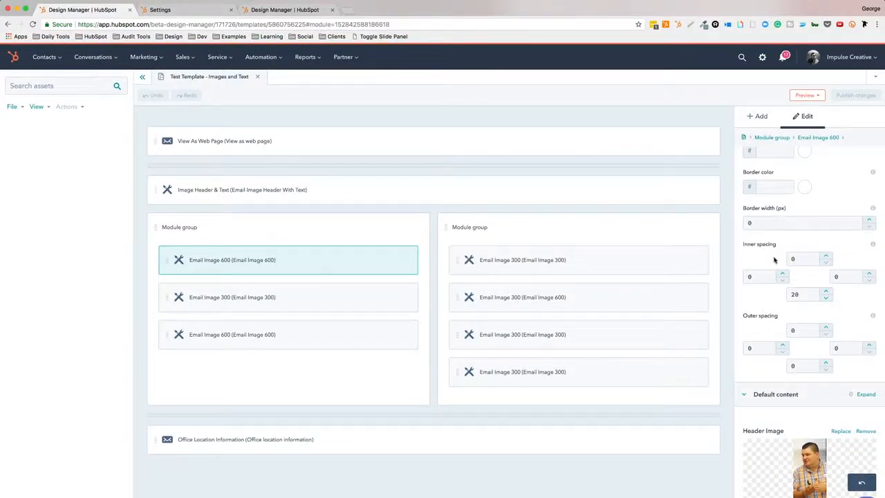
scroll(774, 259, "up", 2)
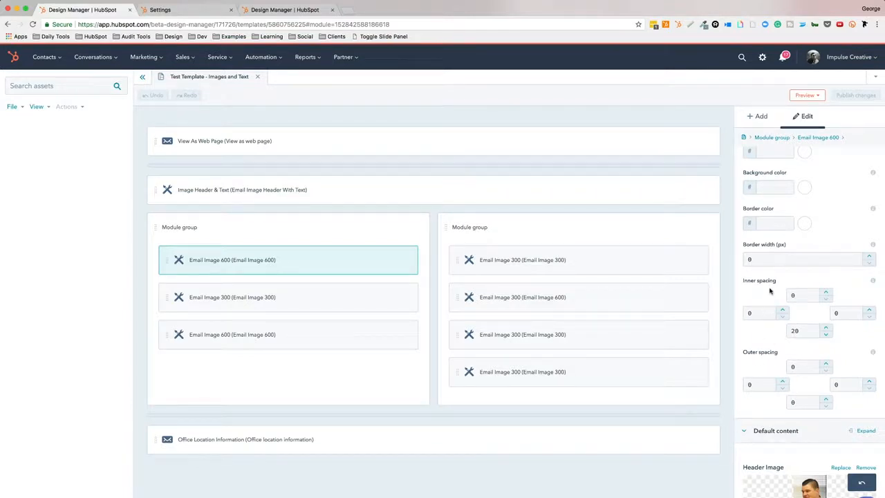
scroll(769, 291, "up", 3)
scroll(767, 294, "up", 3)
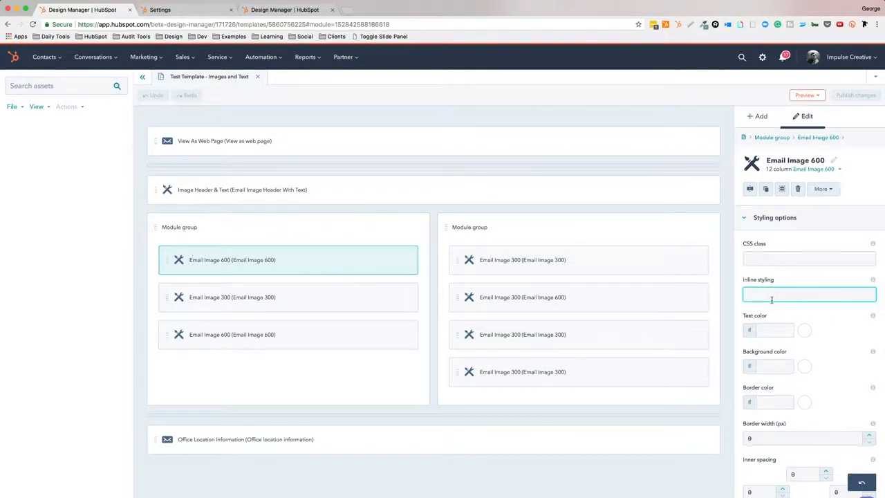
Deselect the module, enlarge the template's additional head markup box and view its CSS code from the first line
left_click(708, 114)
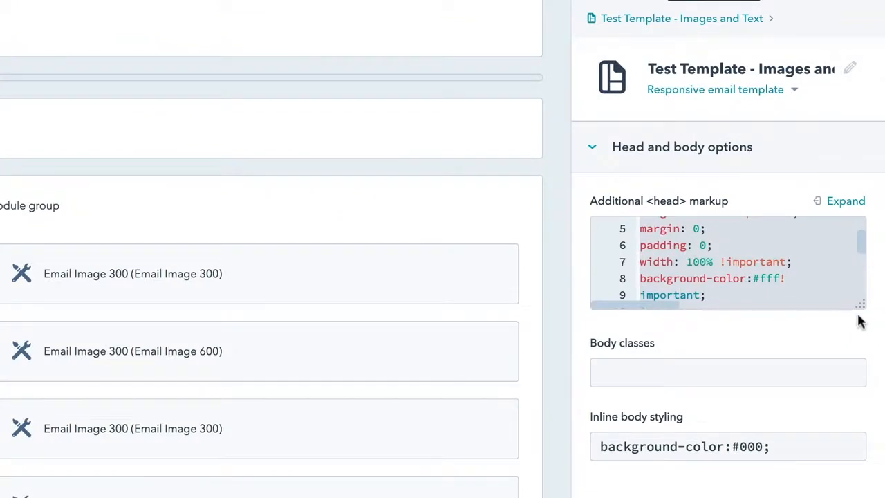
left_click_drag(864, 308, 873, 490)
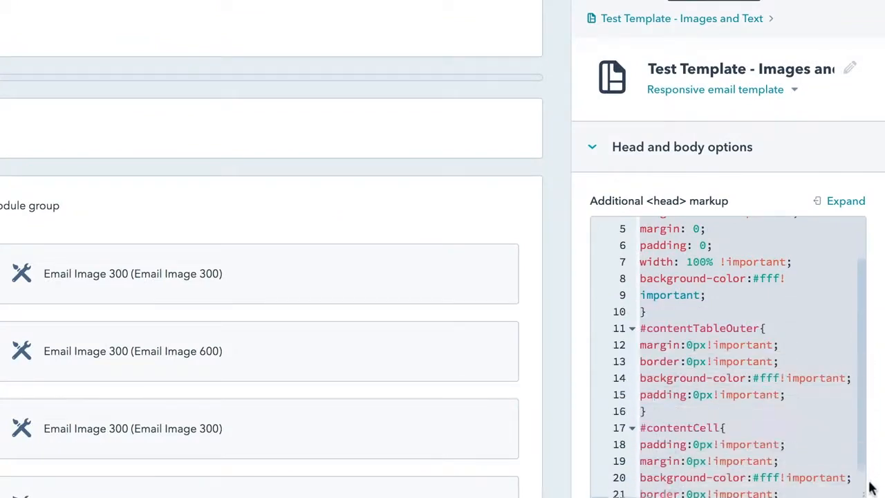
scroll(782, 293, "up", 2)
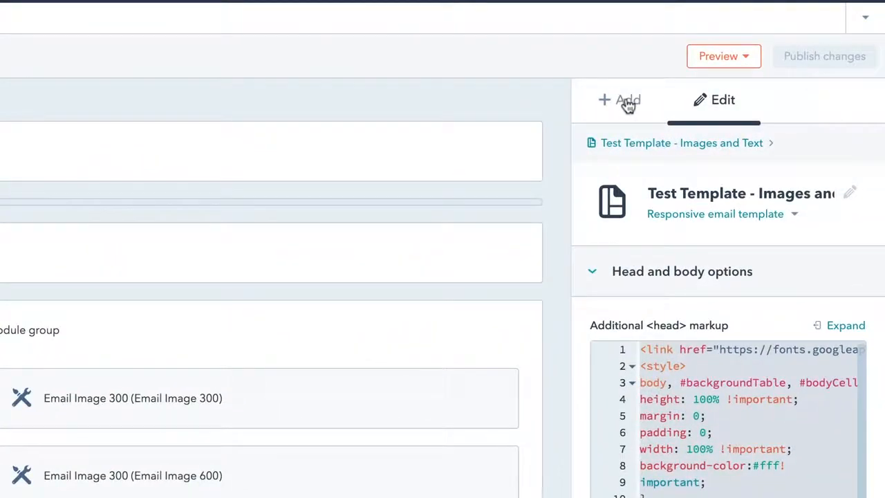
Find the HTML module and add it to the template above the View As Web Page module
left_click(627, 103)
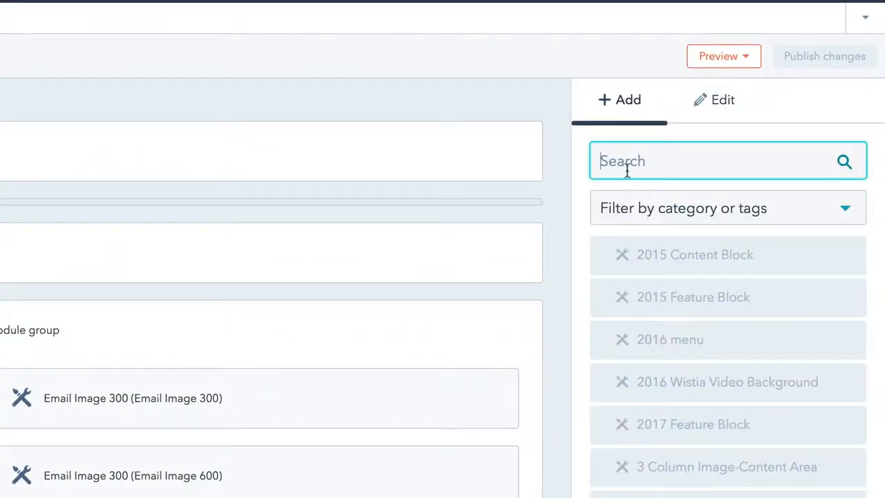
type("Html")
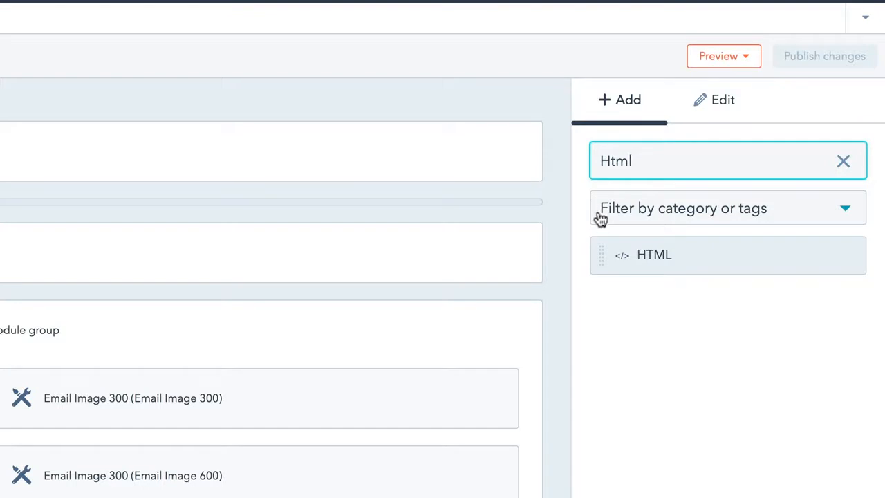
left_click_drag(610, 257, 295, 116)
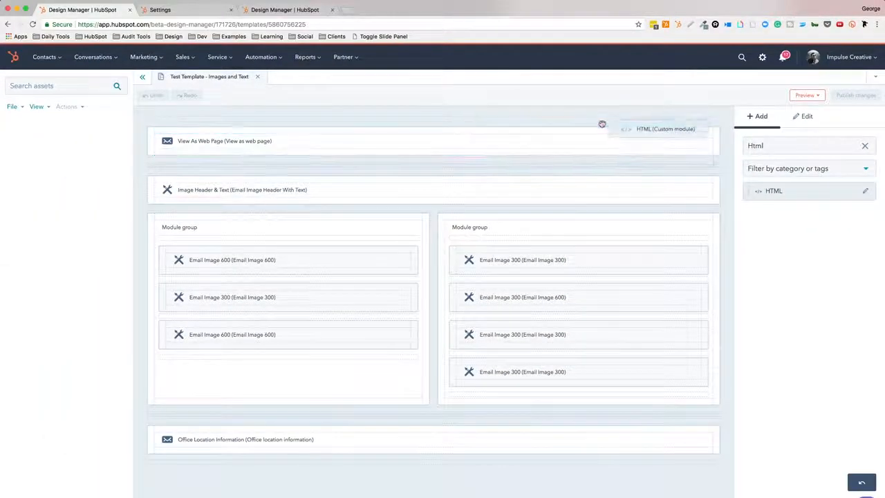
left_click_drag(601, 123, 598, 122)
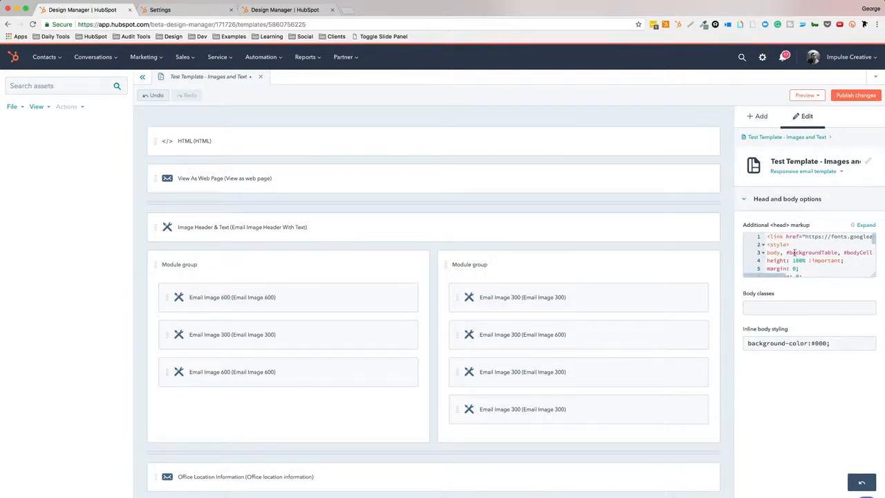
Paste the head markup's Google Fonts link and style block into the HTML module's source, publish the template and return to its layout
left_click(395, 146)
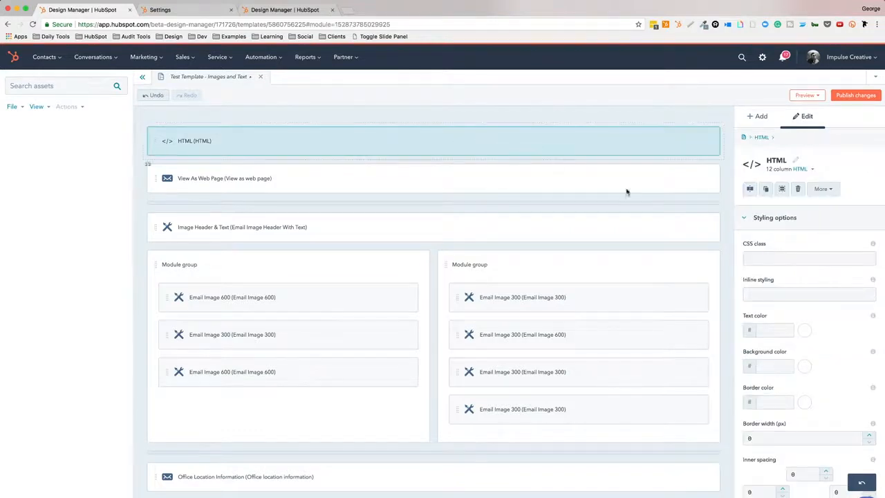
scroll(806, 279, "down", 3)
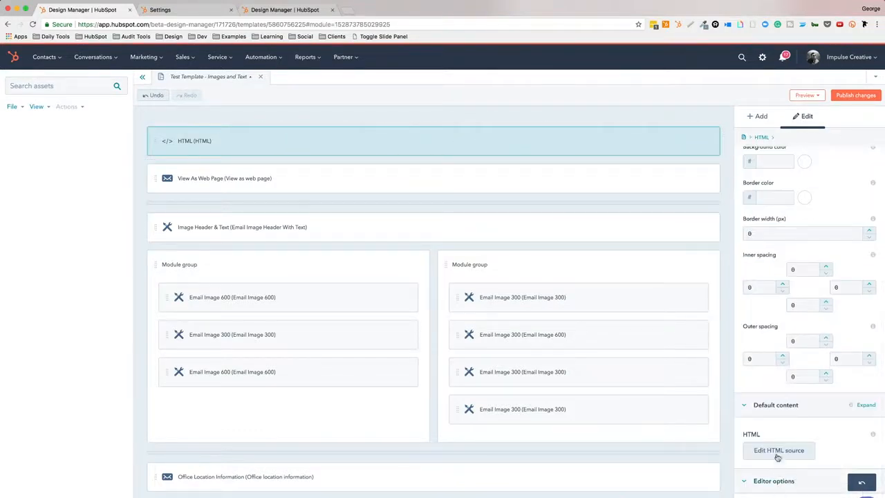
left_click(774, 450)
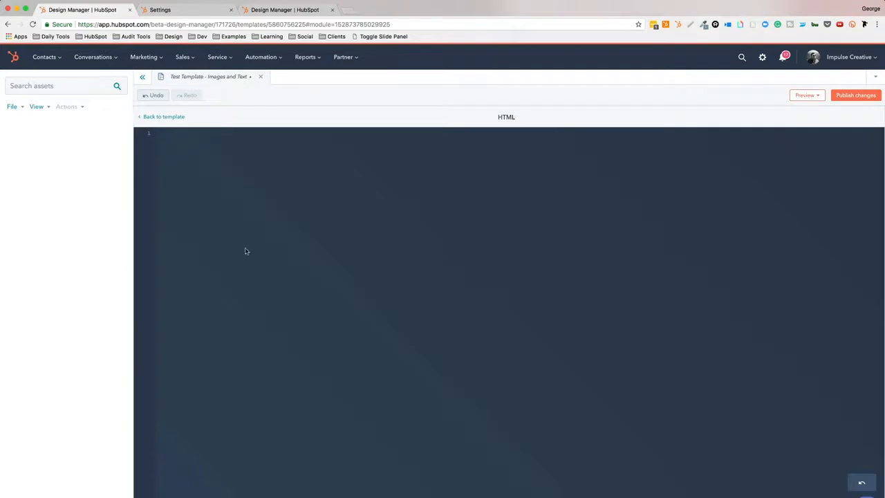
left_click(211, 168)
key("super+v")
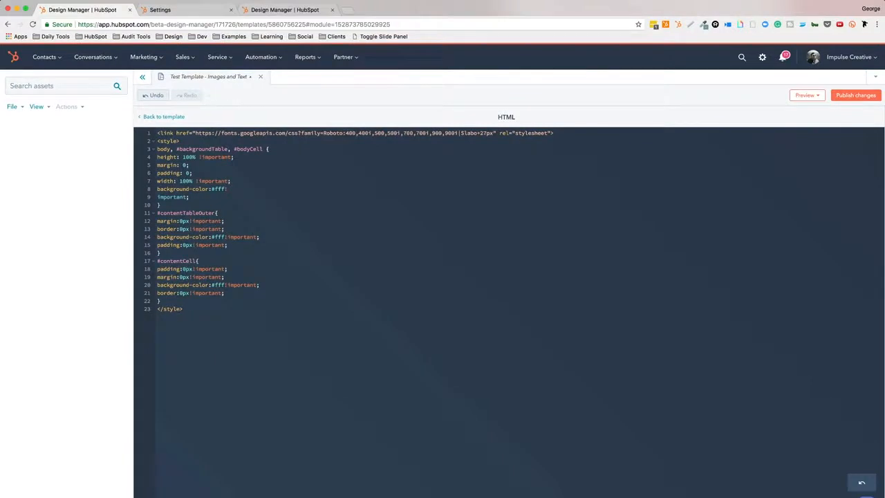
left_click(862, 96)
left_click(163, 117)
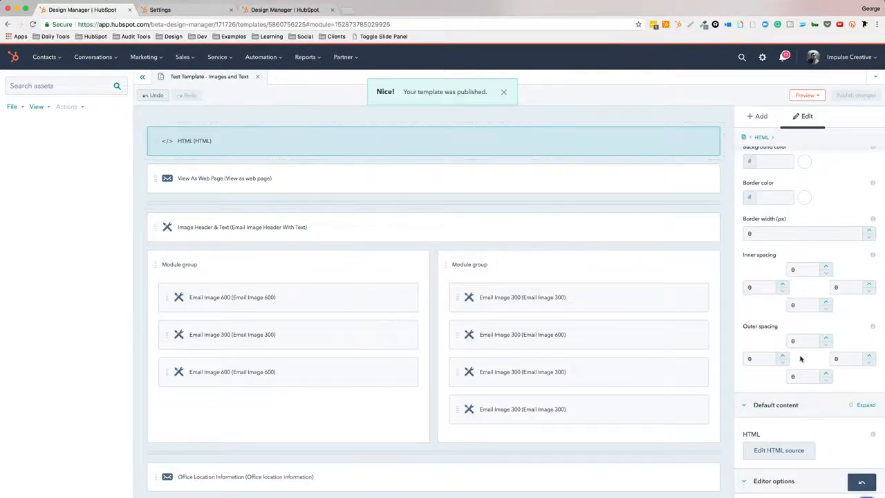
Delete all code from the template's additional head markup
left_click(726, 201)
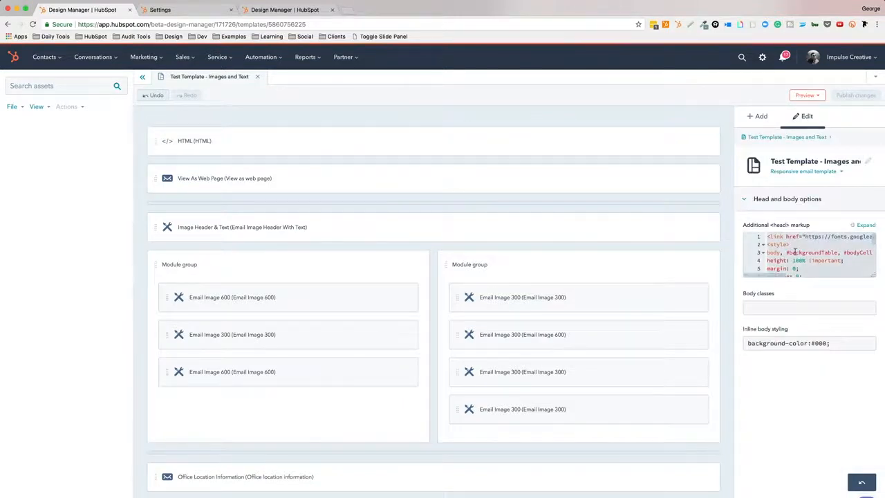
left_click(794, 252)
key("ctrl+a")
key("BackSpace")
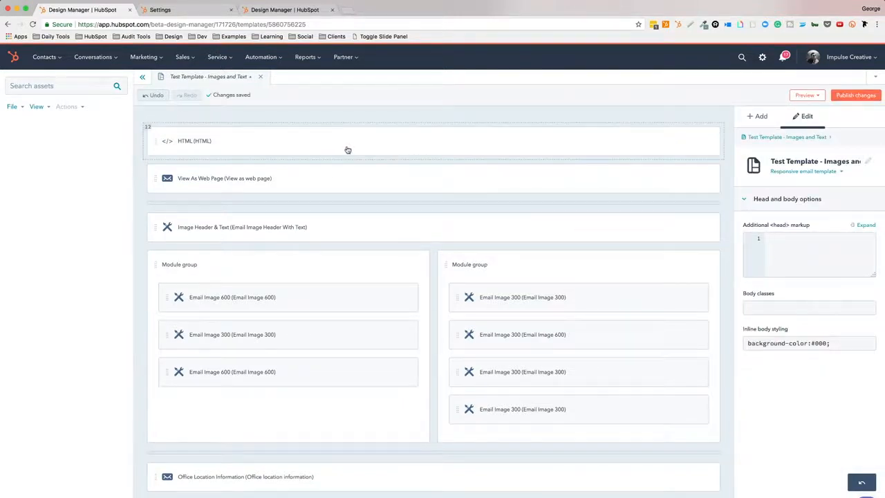
Select the HTML module above the View As Web Page module
left_click(277, 146)
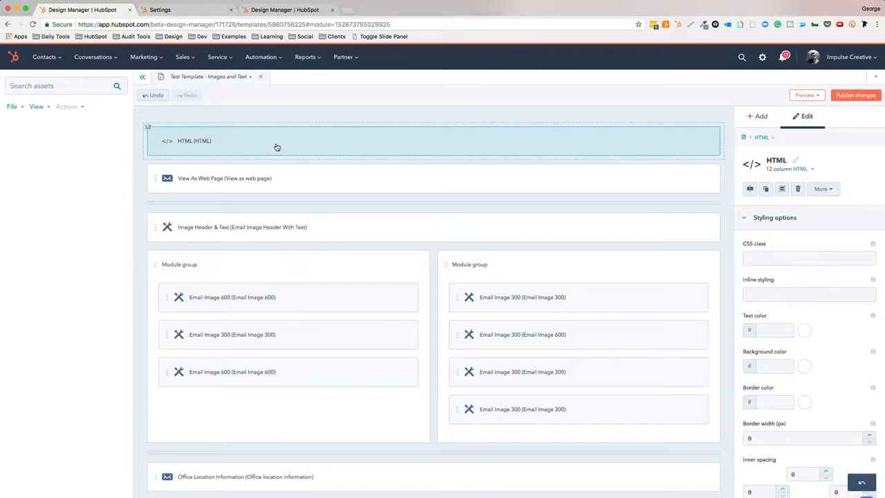